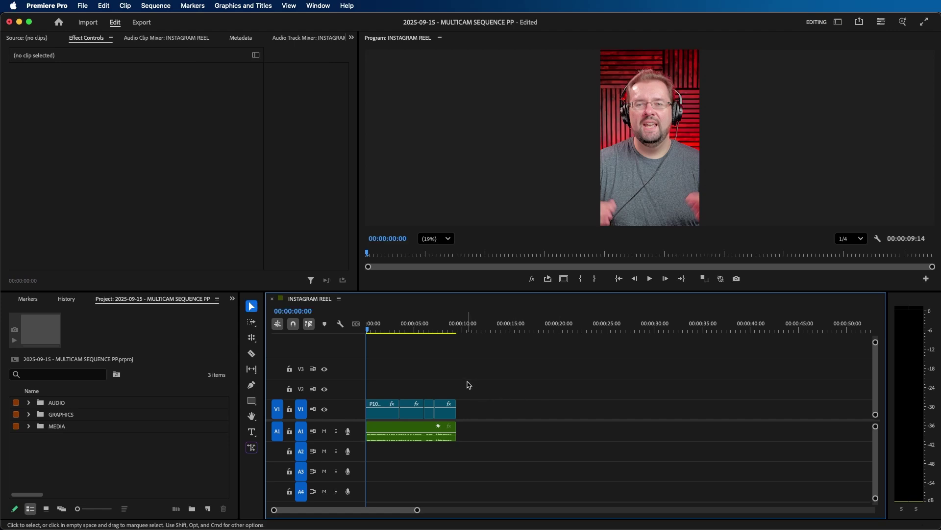
Mark an Out point at the end of the last clip in the INSTAGRAM REEL sequence.
{"action": "left_click", "coordinate": [442, 328]}
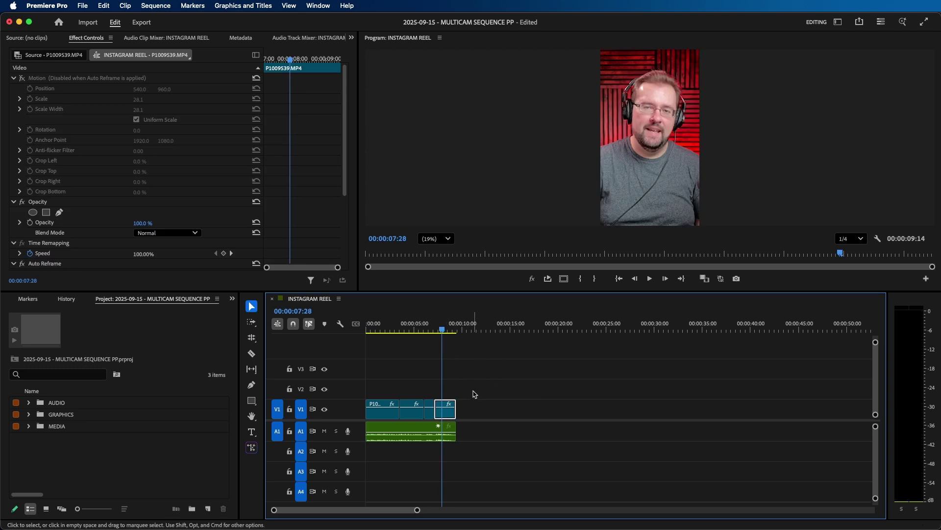
{"action": "key", "text": "Down"}
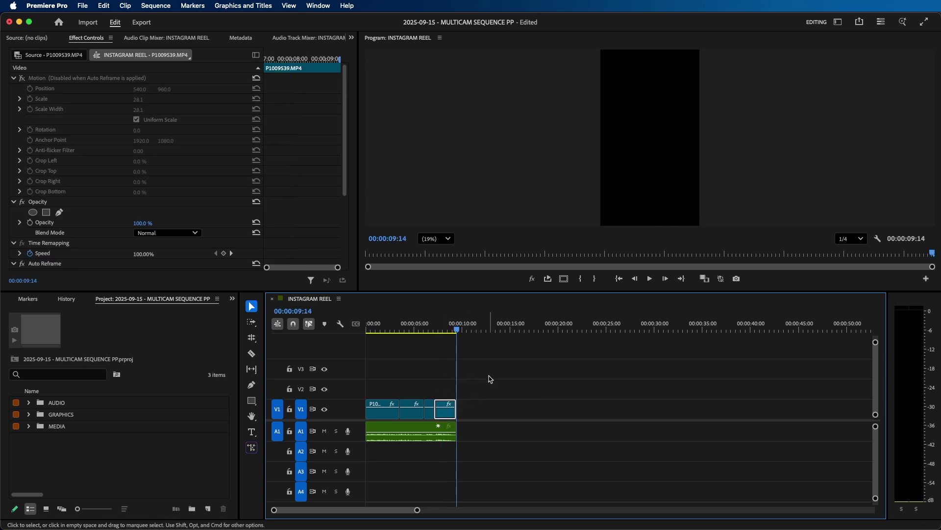
{"action": "key", "text": "o"}
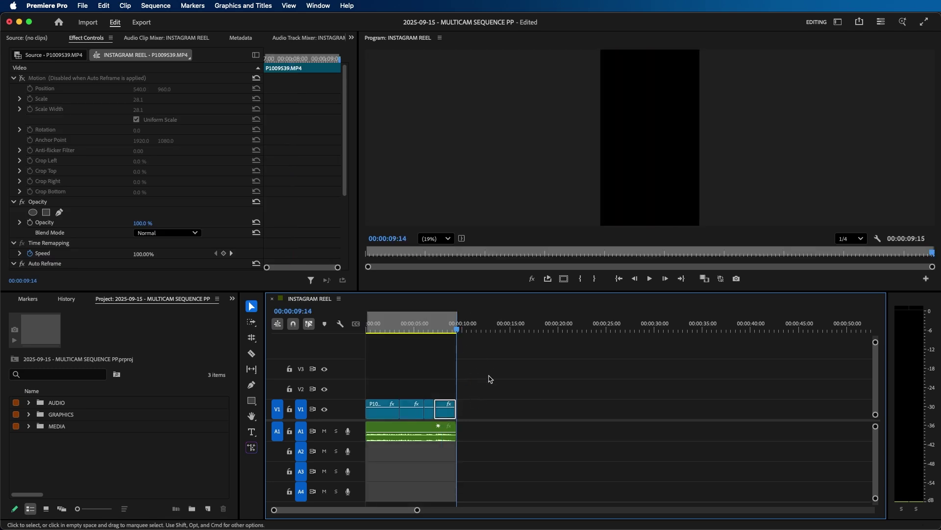
Open the sequence's export settings, name the file INSTAGRAM REEL FINAL, and set its save location to the Downloads folder.
{"action": "left_click", "coordinate": [141, 23]}
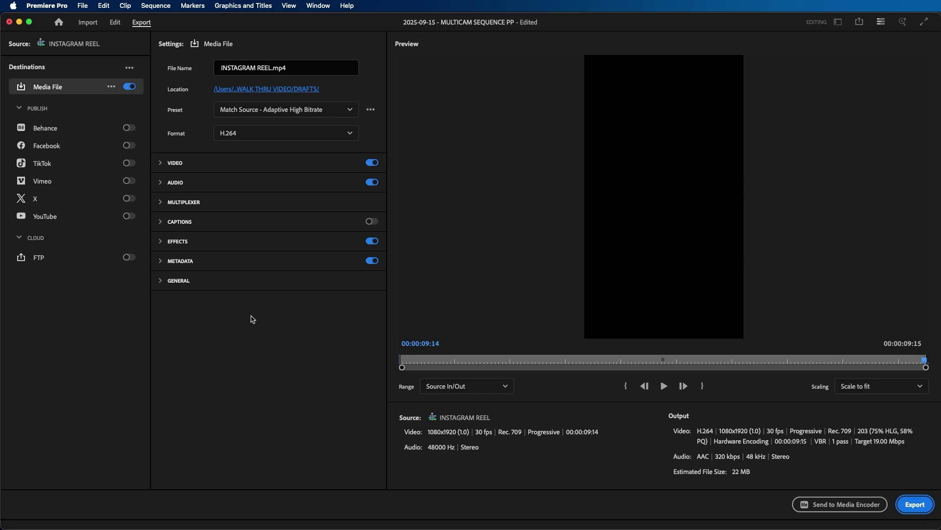
{"action": "left_click", "coordinate": [234, 64]}
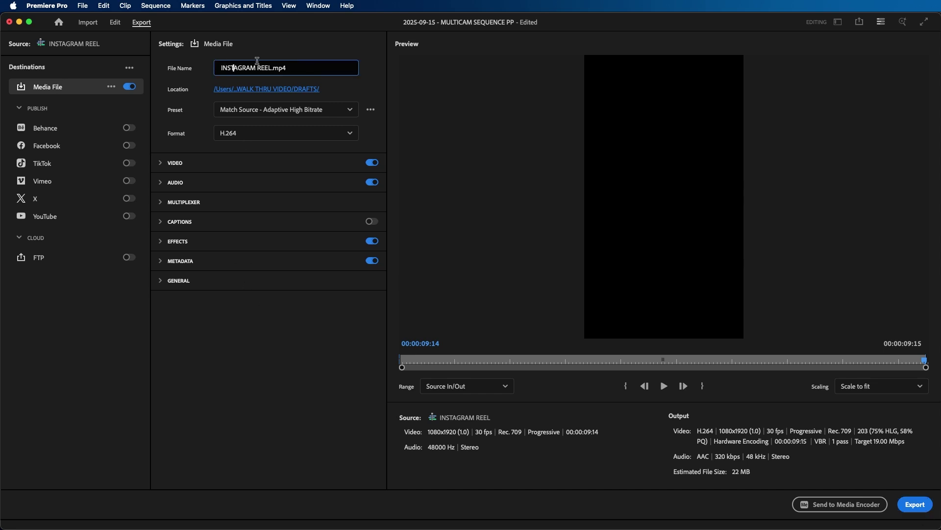
{"action": "left_click", "coordinate": [272, 67]}
{"action": "type", "text": "FINAL"}
{"action": "left_click", "coordinate": [223, 89]}
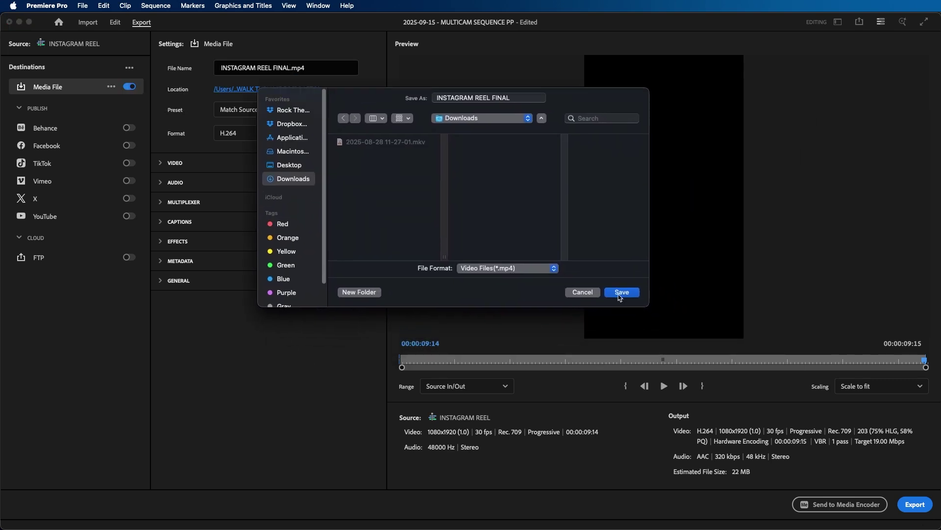
{"action": "key", "text": "Return"}
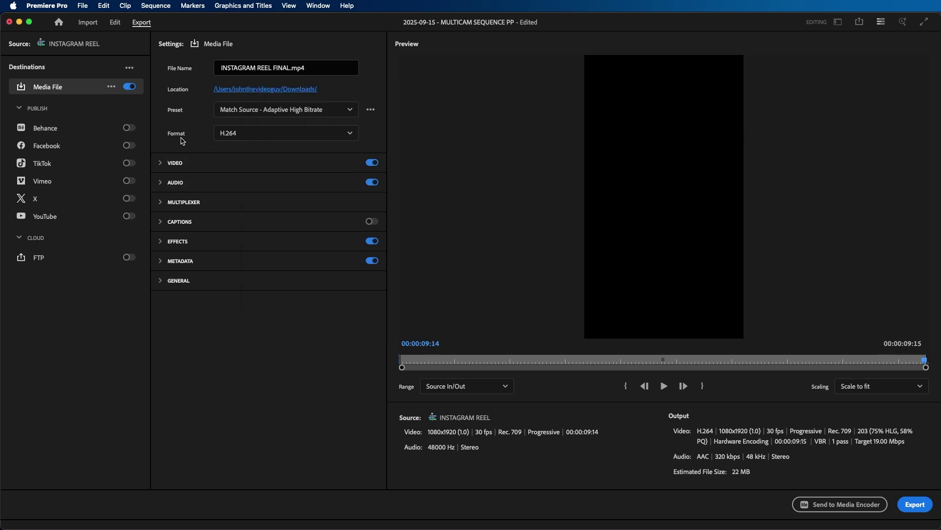
Set the export format to H.264 and the preset to Match Source - Adaptive High Bitrate.
{"action": "left_click", "coordinate": [246, 137]}
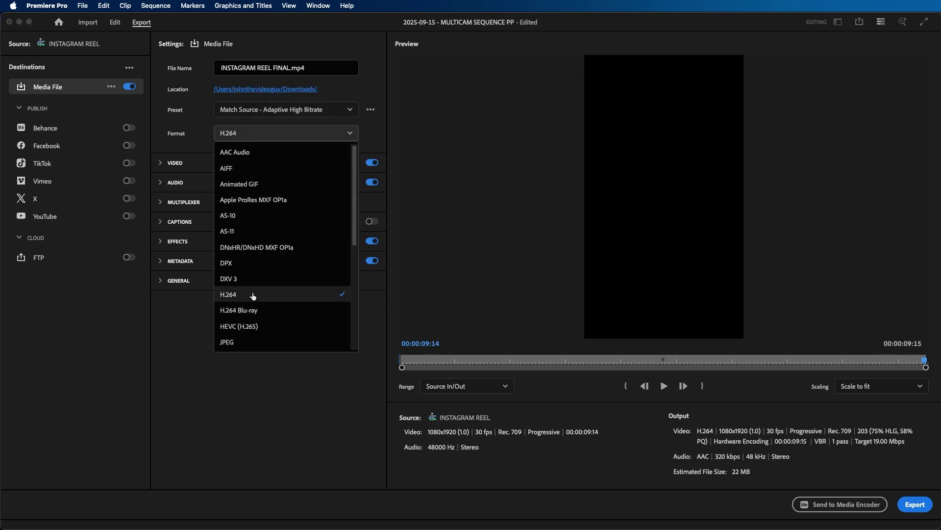
{"action": "left_click", "coordinate": [253, 295]}
{"action": "left_click", "coordinate": [248, 110]}
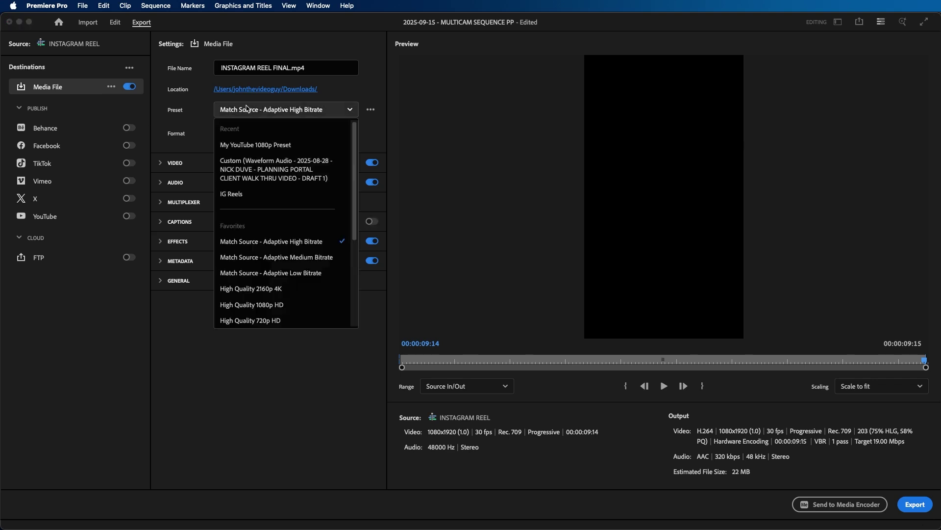
{"action": "left_click", "coordinate": [297, 243]}
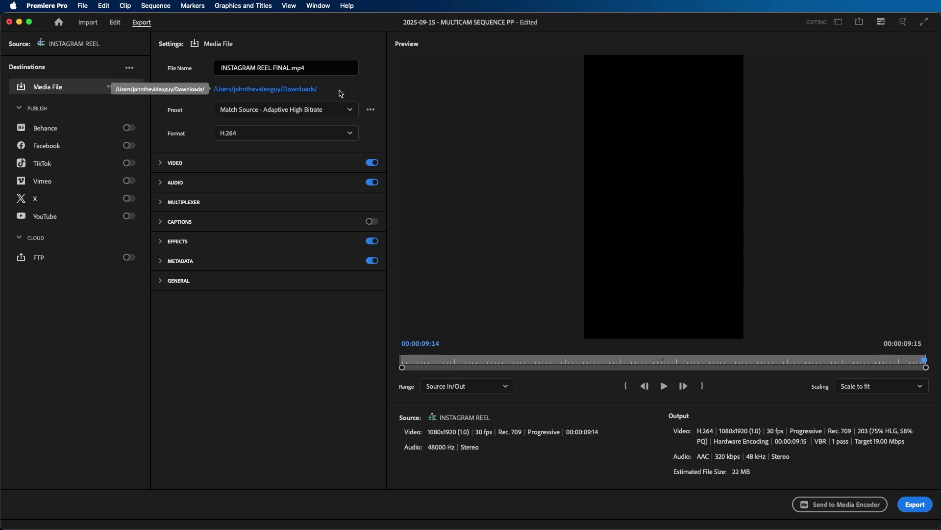
Expand the video settings and review the available frame sizes, keeping the frame size matched to the source.
{"action": "left_click", "coordinate": [171, 164]}
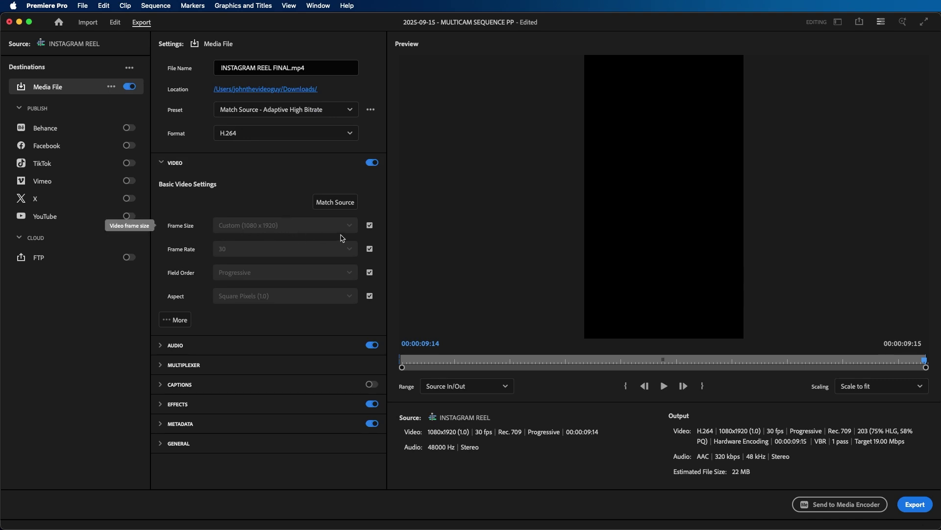
{"action": "left_click", "coordinate": [369, 226]}
{"action": "left_click", "coordinate": [263, 225]}
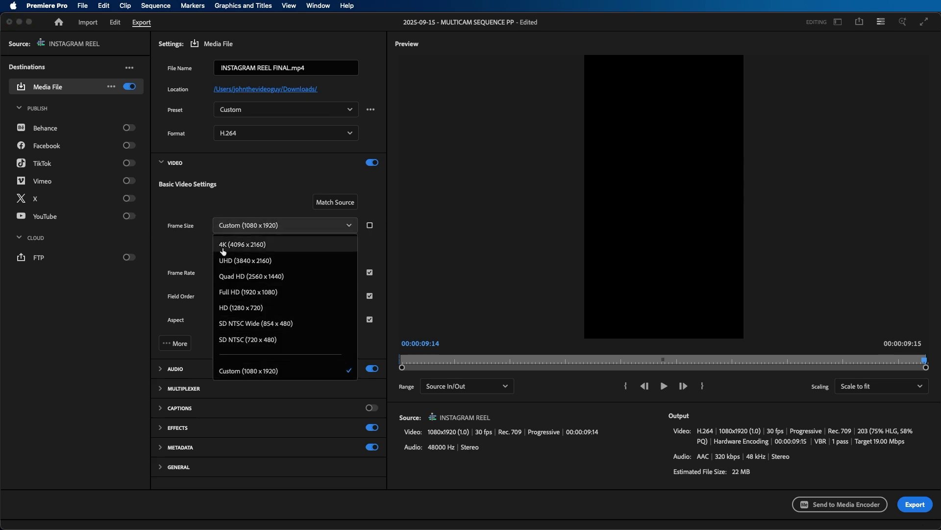
{"action": "left_click", "coordinate": [183, 245]}
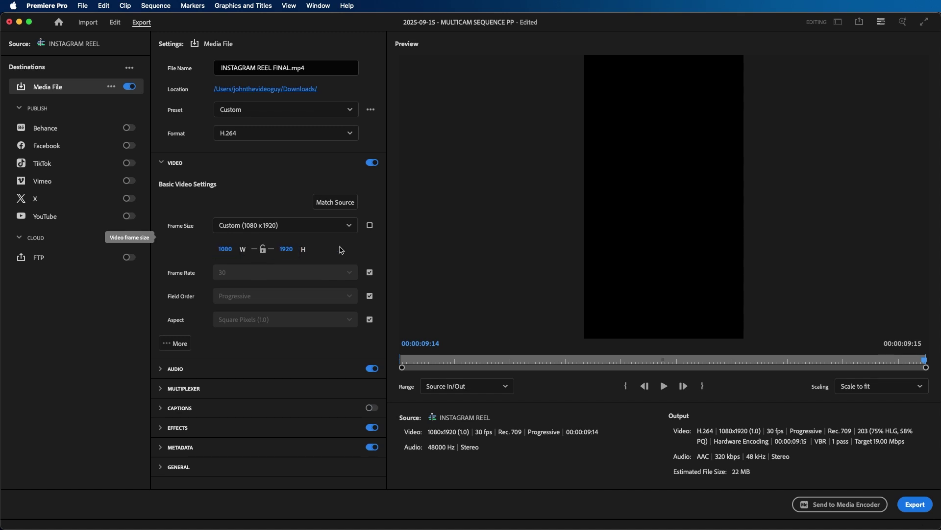
{"action": "left_click", "coordinate": [370, 226]}
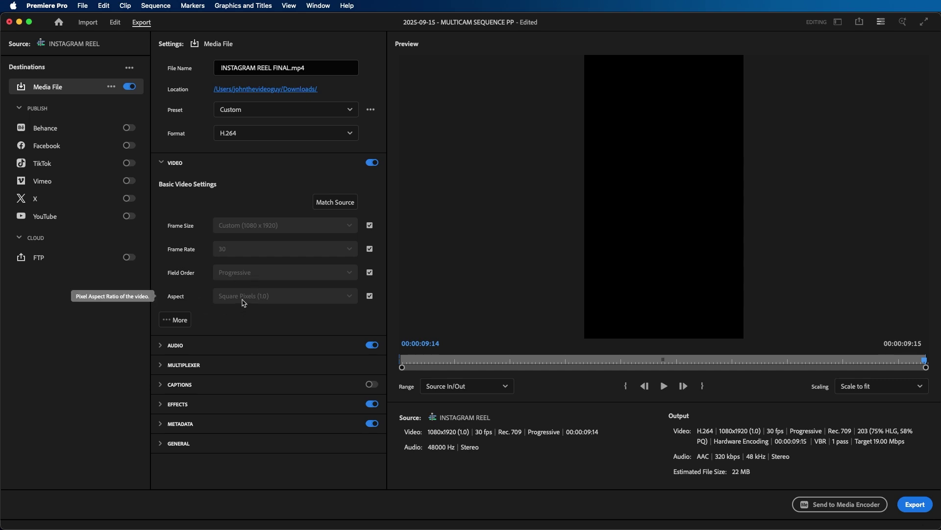
Show the additional video settings and enable Render at Maximum Depth and Use Maximum Render Quality.
{"action": "left_click", "coordinate": [180, 320]}
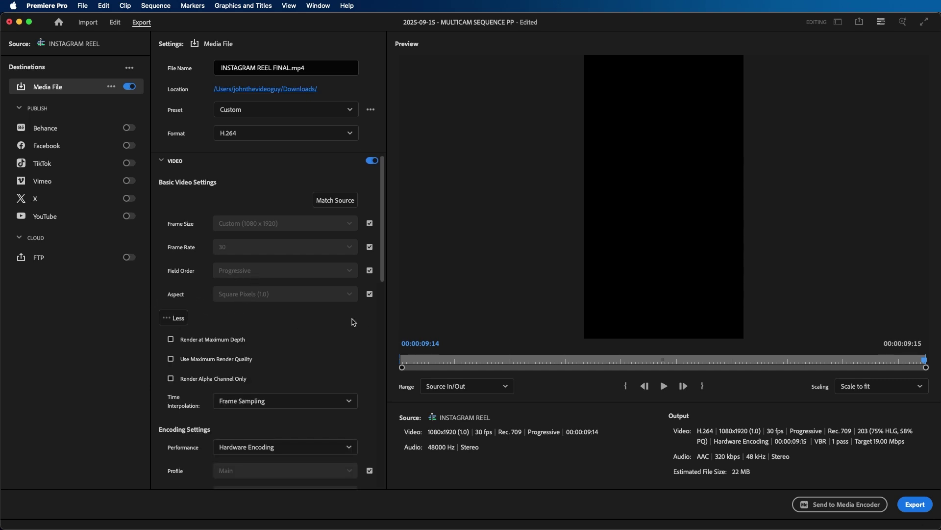
{"action": "scroll", "coordinate": [377, 319], "scroll_direction": "down", "scroll_amount": 2}
{"action": "scroll", "coordinate": [198, 311], "scroll_direction": "down", "scroll_amount": 2}
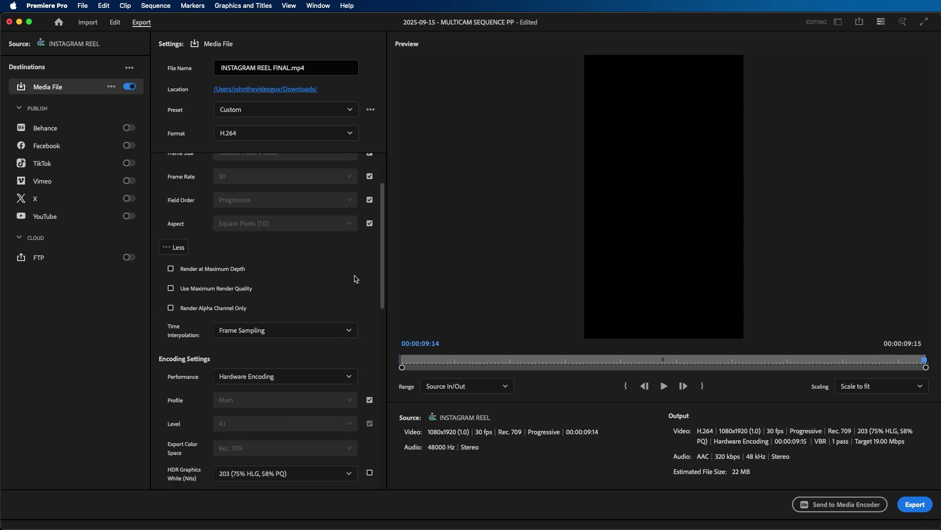
{"action": "left_click", "coordinate": [200, 272]}
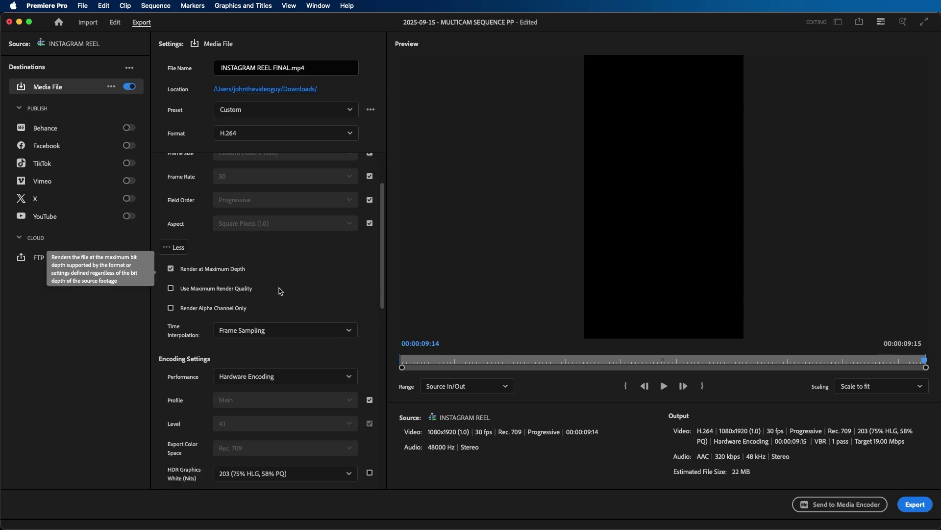
{"action": "left_click", "coordinate": [251, 289]}
Try Software Encoding for the encoding performance and switch back to Hardware Encoding.
{"action": "scroll", "coordinate": [237, 260], "scroll_direction": "down", "scroll_amount": 5}
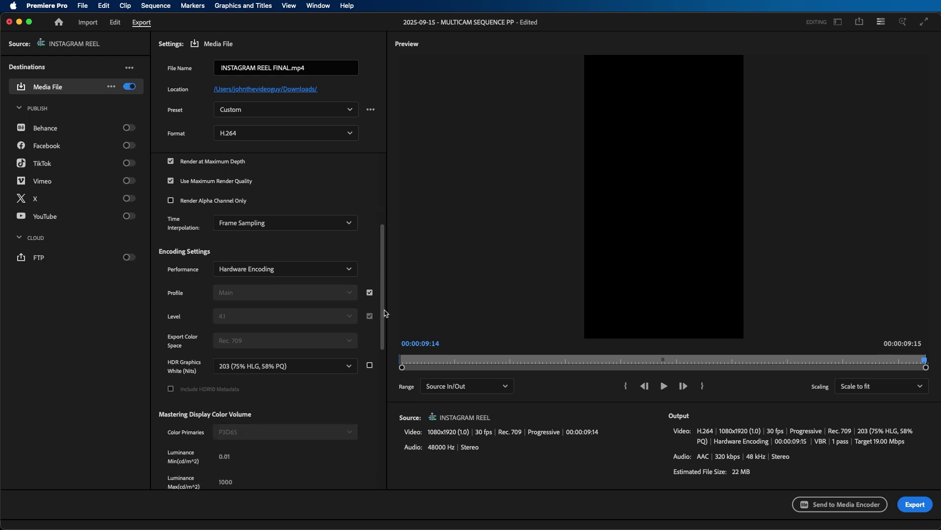
{"action": "left_click", "coordinate": [228, 267]}
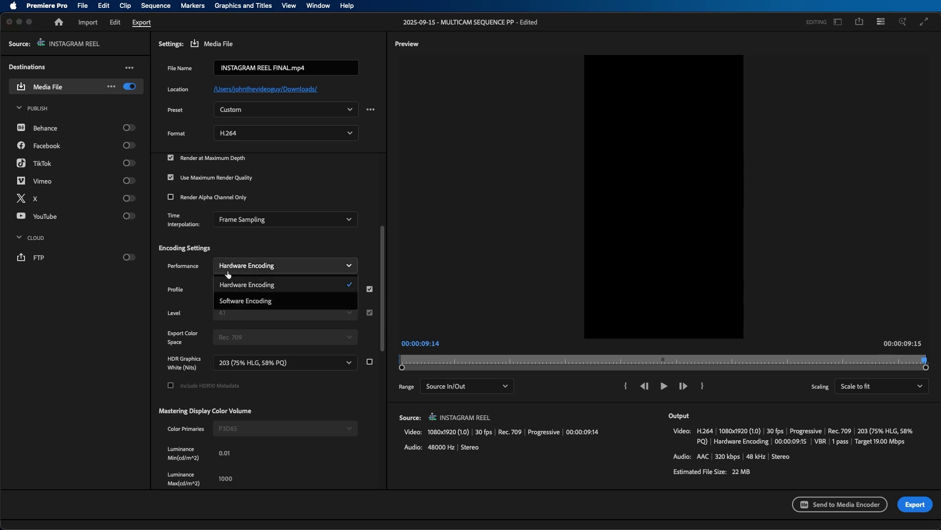
{"action": "left_click", "coordinate": [235, 285]}
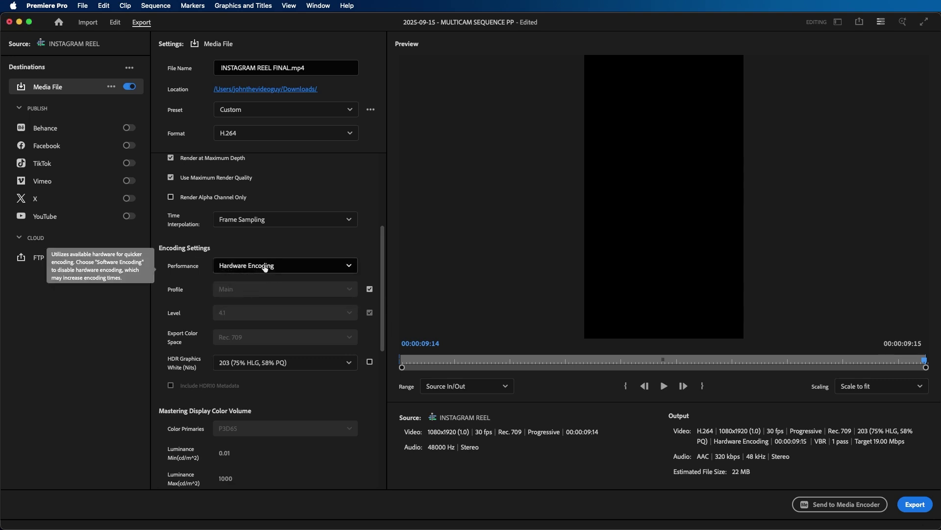
{"action": "left_click", "coordinate": [266, 267]}
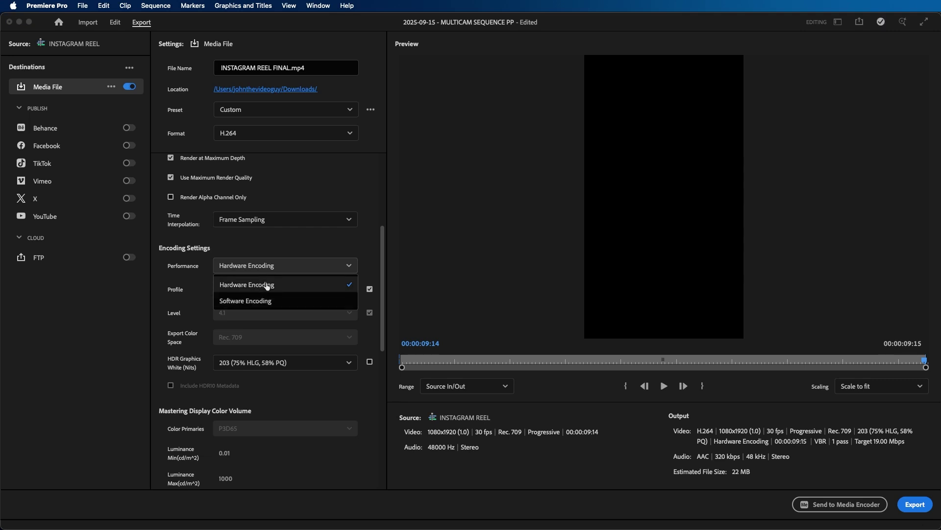
{"action": "left_click", "coordinate": [260, 301]}
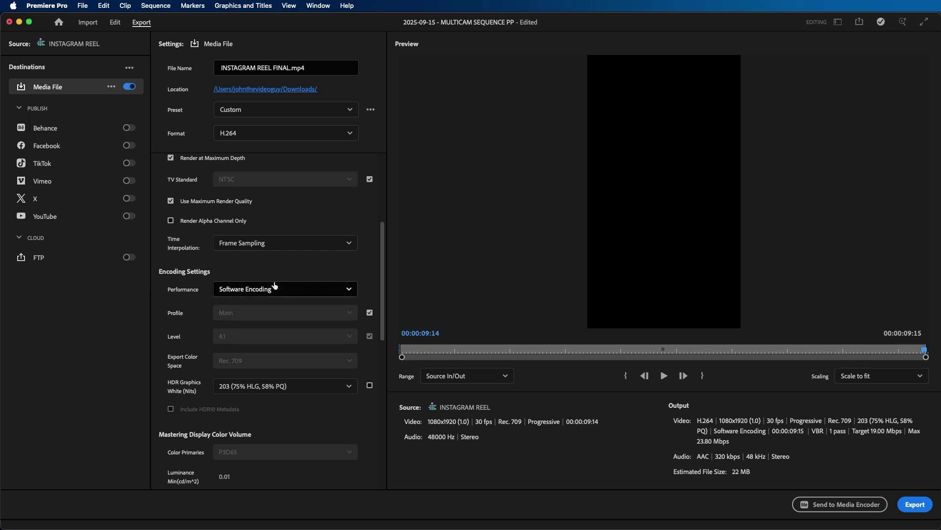
{"action": "left_click", "coordinate": [275, 287]}
{"action": "left_click", "coordinate": [257, 308]}
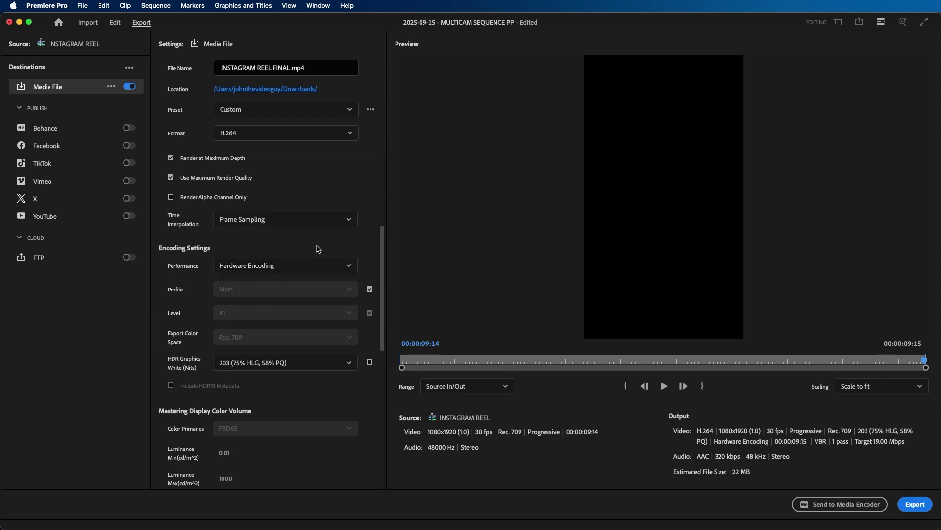
Unlink the encoding profile from the source and set it to High.
{"action": "left_click", "coordinate": [370, 289]}
{"action": "left_click", "coordinate": [300, 290]}
{"action": "left_click", "coordinate": [263, 328]}
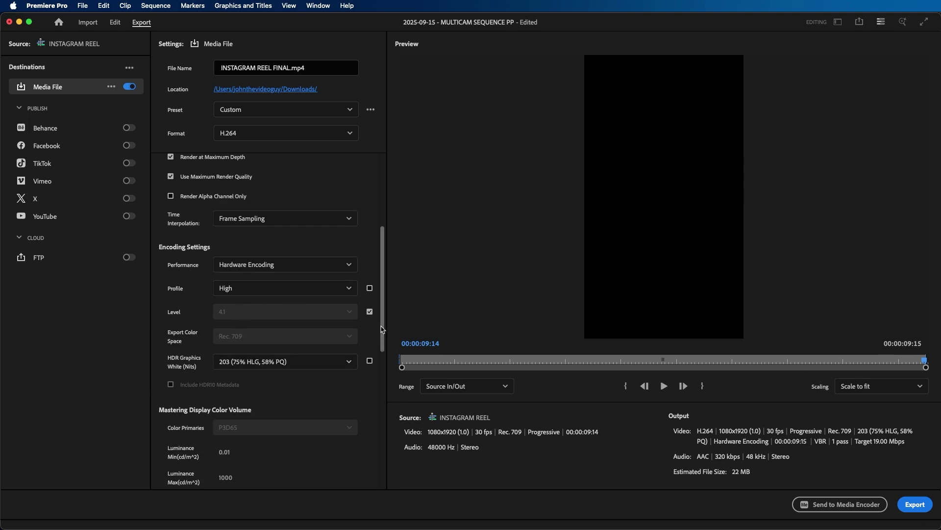
Choose VBR, 1 pass as the bitrate encoding in the bitrate settings.
{"action": "scroll", "coordinate": [374, 367], "scroll_direction": "down", "scroll_amount": 5}
{"action": "scroll", "coordinate": [374, 367], "scroll_direction": "down", "scroll_amount": 10}
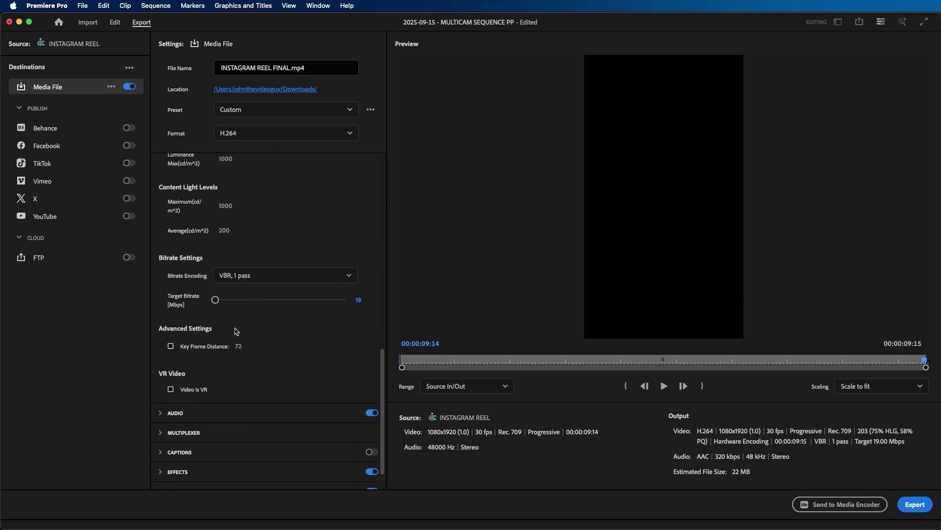
{"action": "left_click", "coordinate": [229, 276]}
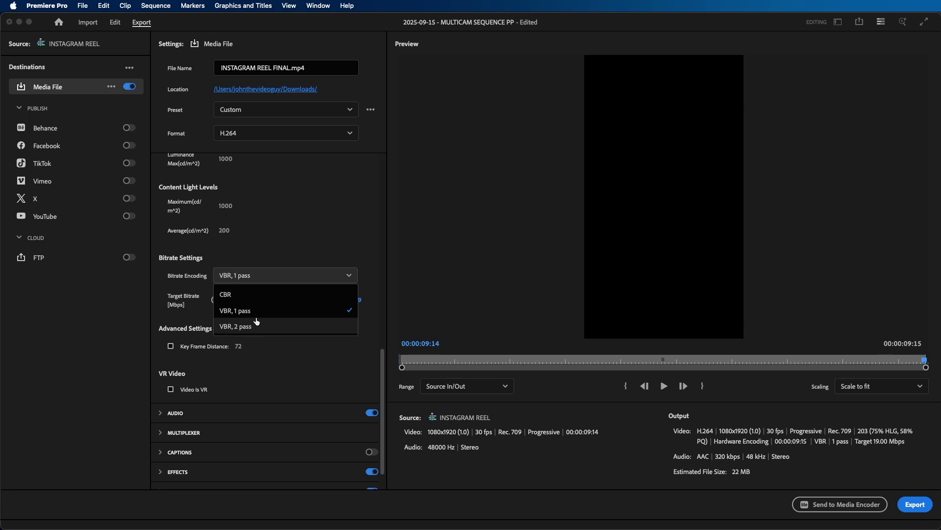
{"action": "left_click", "coordinate": [255, 314]}
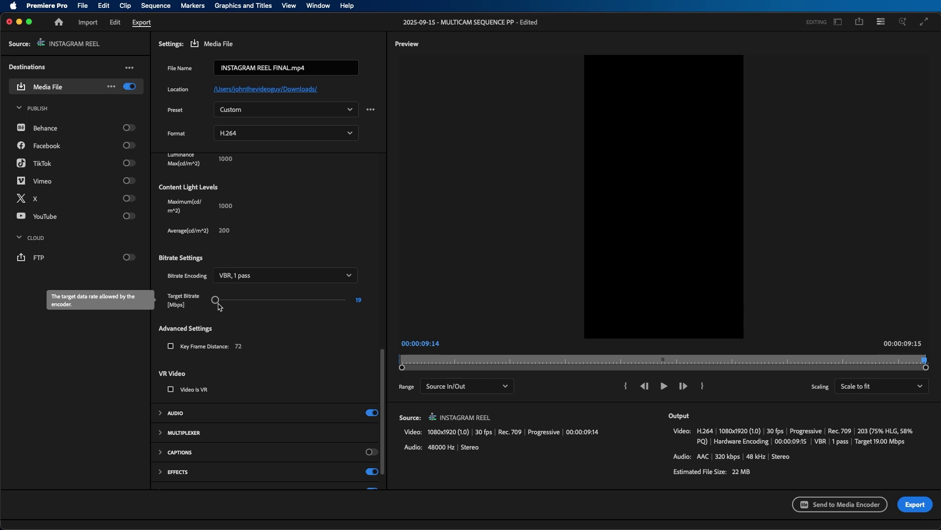
Set the target bitrate to 15 Mbps.
{"action": "left_click_drag", "start_coordinate": [216, 299], "coordinate": [294, 299]}
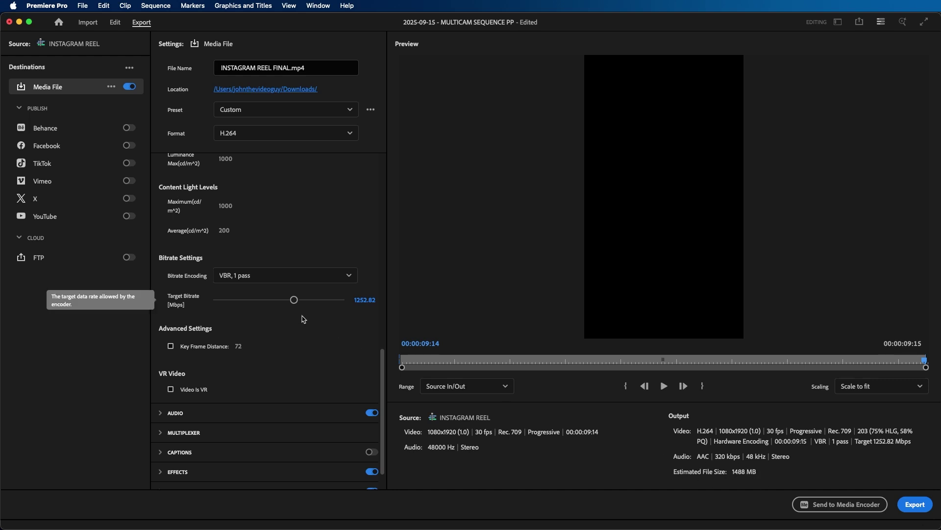
{"action": "left_click_drag", "start_coordinate": [294, 300], "coordinate": [214, 299]}
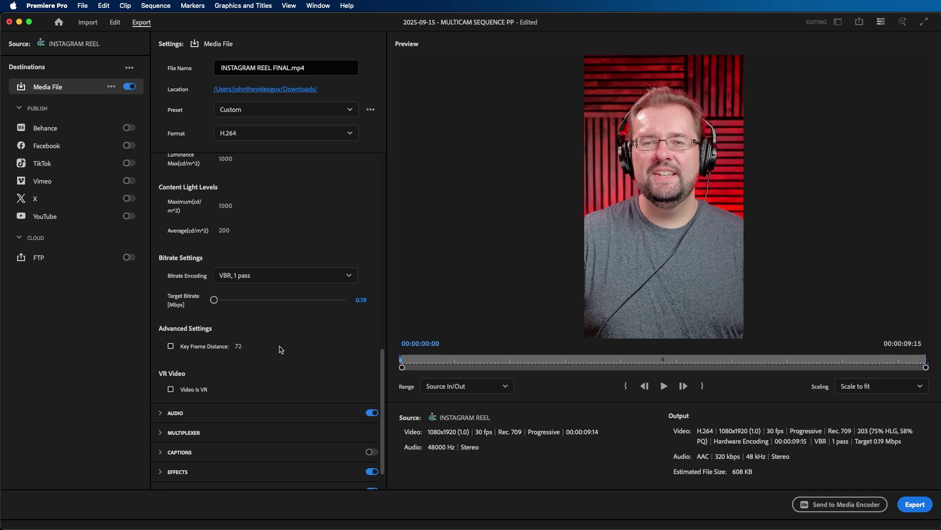
{"action": "left_click", "coordinate": [366, 300]}
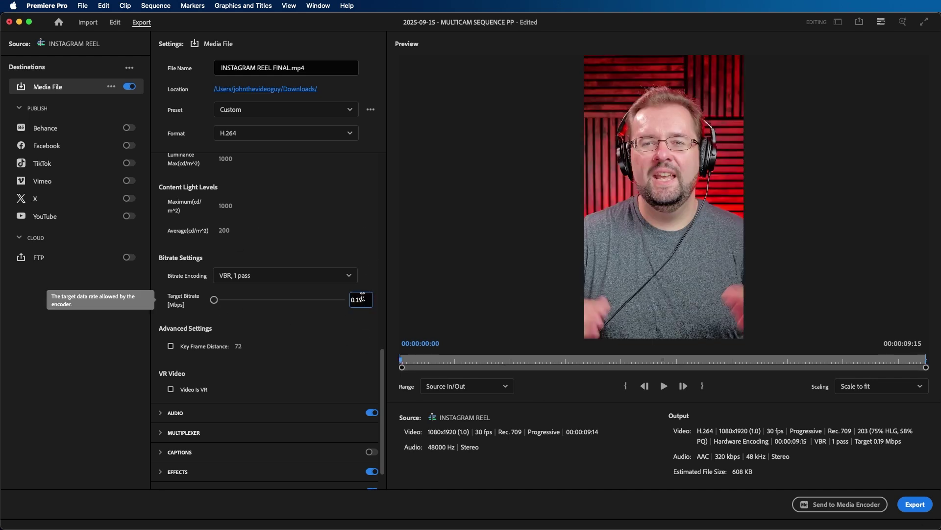
{"action": "key", "text": "BackSpace"}
{"action": "key", "text": "BackSpace"}
{"action": "key", "text": "BackSpace"}
{"action": "key", "text": "BackSpace"}
{"action": "type", "text": "15"}
{"action": "key", "text": "Return"}
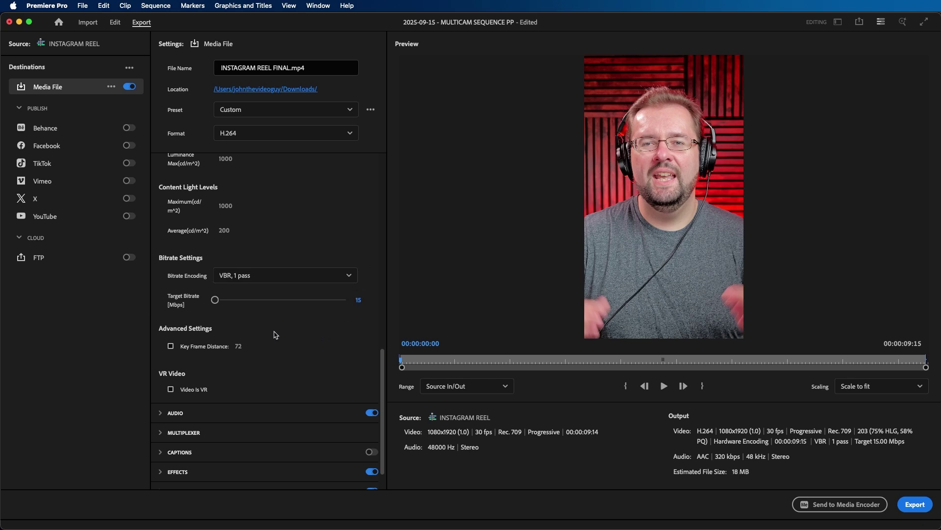
Review the audio and captions export settings, and set the export range to Source In/Out.
{"action": "left_click", "coordinate": [175, 412]}
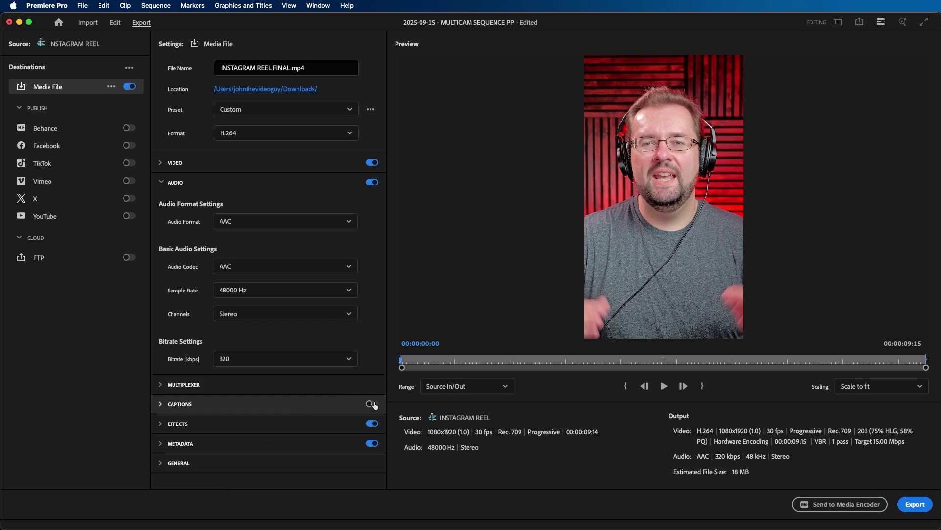
{"action": "left_click", "coordinate": [290, 409]}
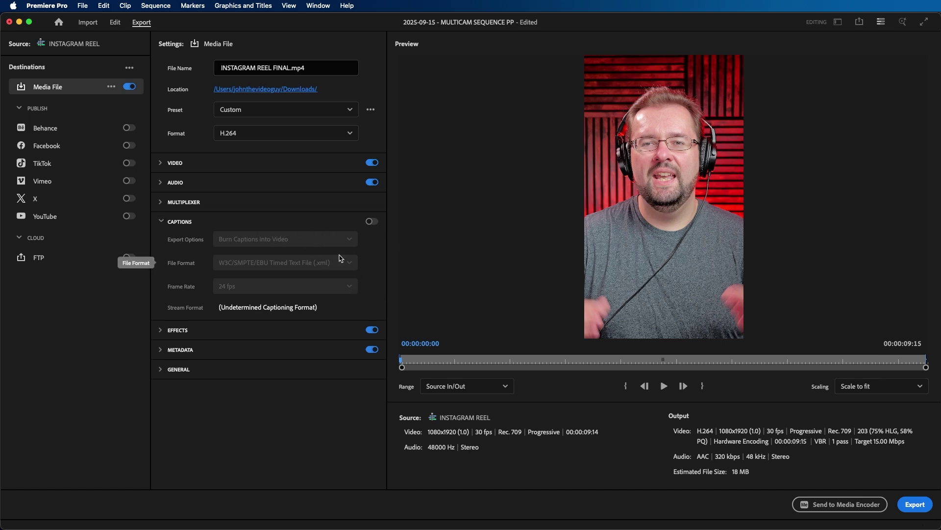
{"action": "left_click", "coordinate": [448, 386]}
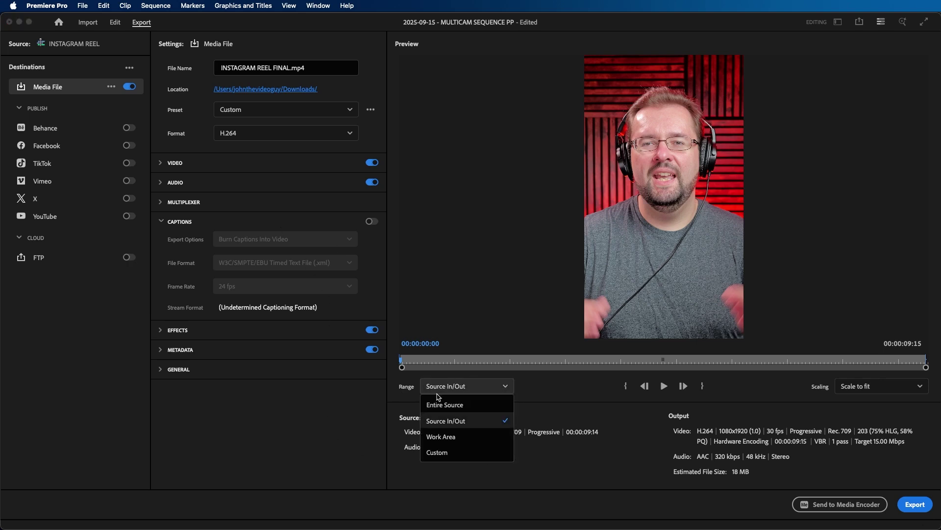
{"action": "left_click", "coordinate": [469, 422]}
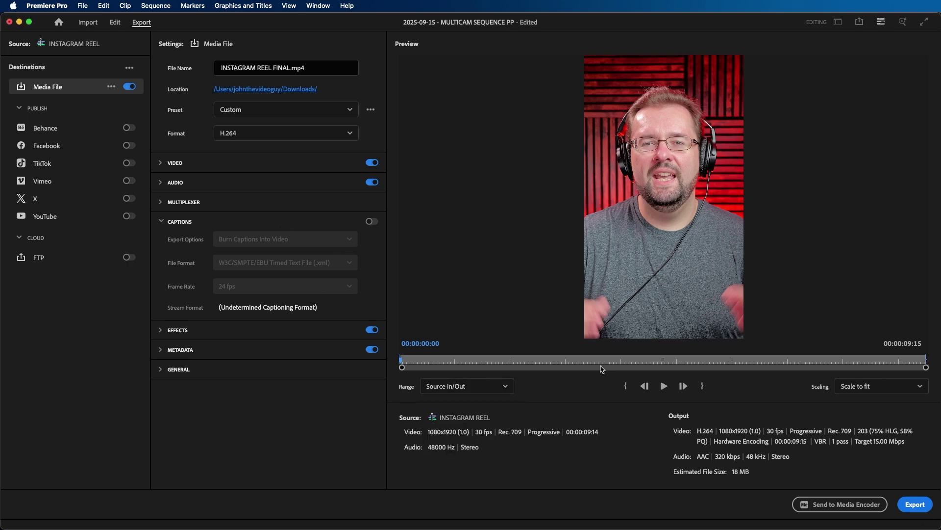